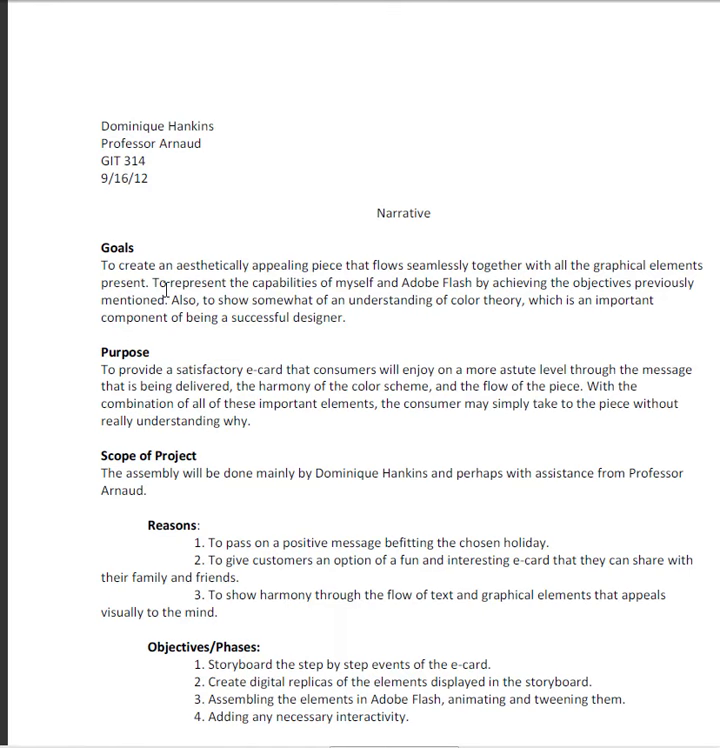
{"action": "scroll", "coordinate": [264, 355], "scroll_direction": "down", "scroll_amount": 3}
{"action": "scroll", "coordinate": [264, 355], "scroll_direction": "down", "scroll_amount": 3}
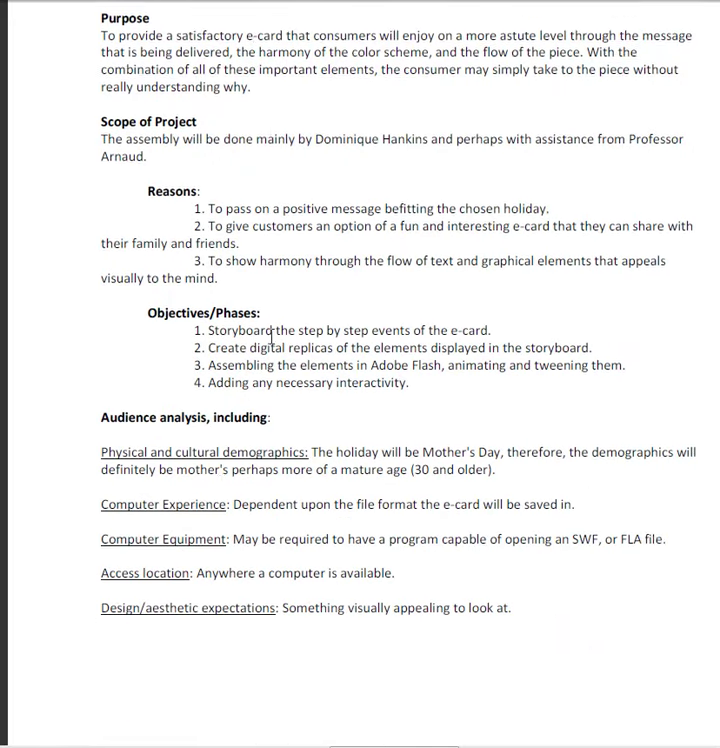
{"action": "scroll", "coordinate": [264, 355], "scroll_direction": "down", "scroll_amount": 3}
{"action": "scroll", "coordinate": [270, 337], "scroll_direction": "down", "scroll_amount": 3}
{"action": "scroll", "coordinate": [280, 337], "scroll_direction": "down", "scroll_amount": 5}
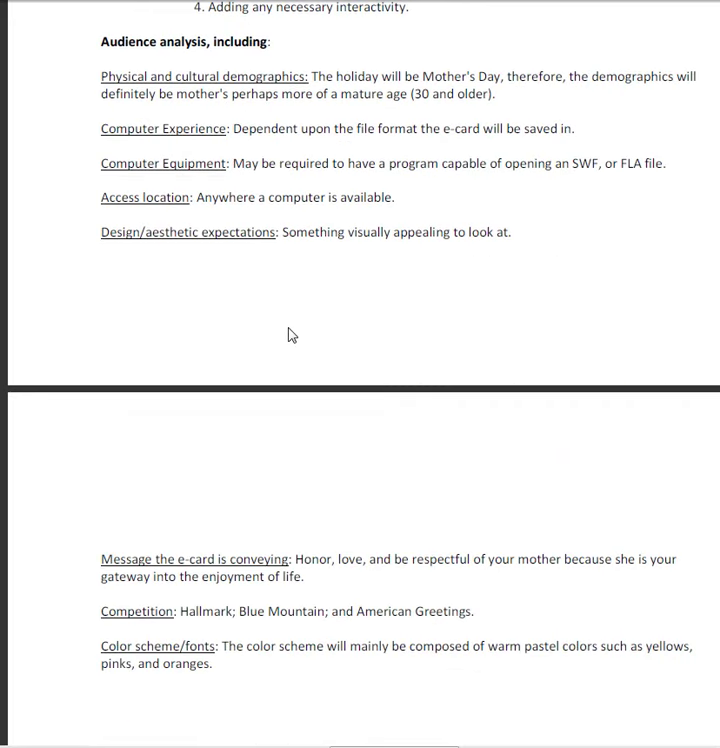
{"action": "scroll", "coordinate": [291, 335], "scroll_direction": "down", "scroll_amount": 3}
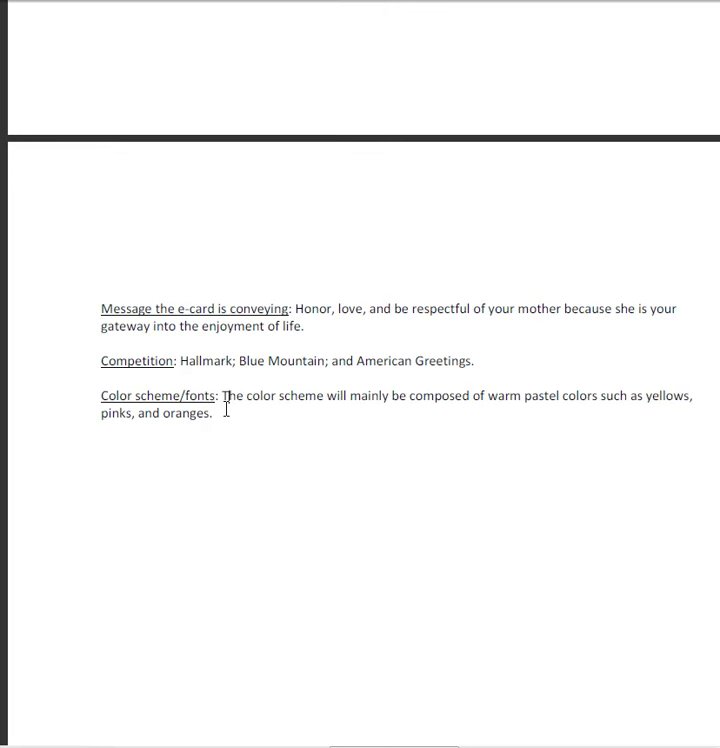
{"action": "scroll", "coordinate": [219, 408], "scroll_direction": "down", "scroll_amount": 3}
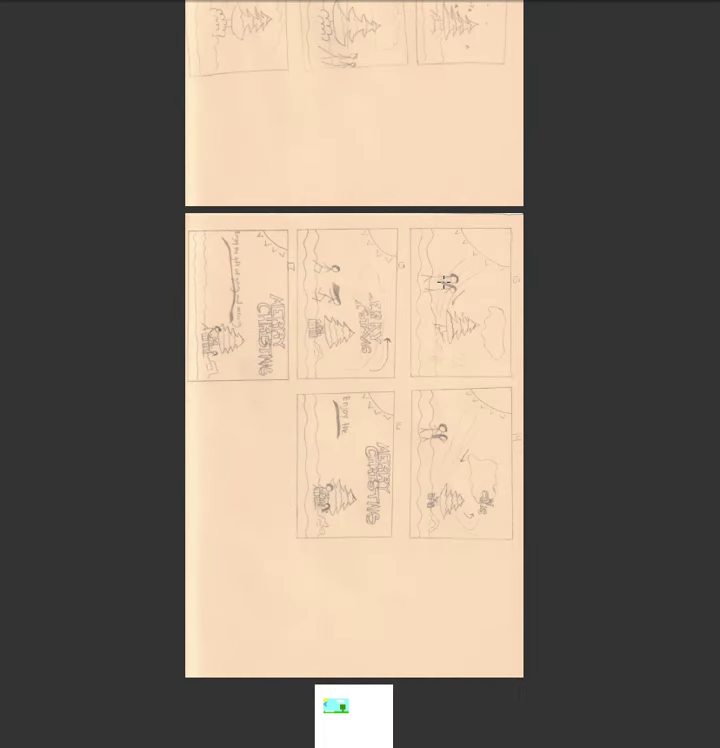
{"action": "scroll", "coordinate": [245, 500], "scroll_direction": "down", "scroll_amount": 1}
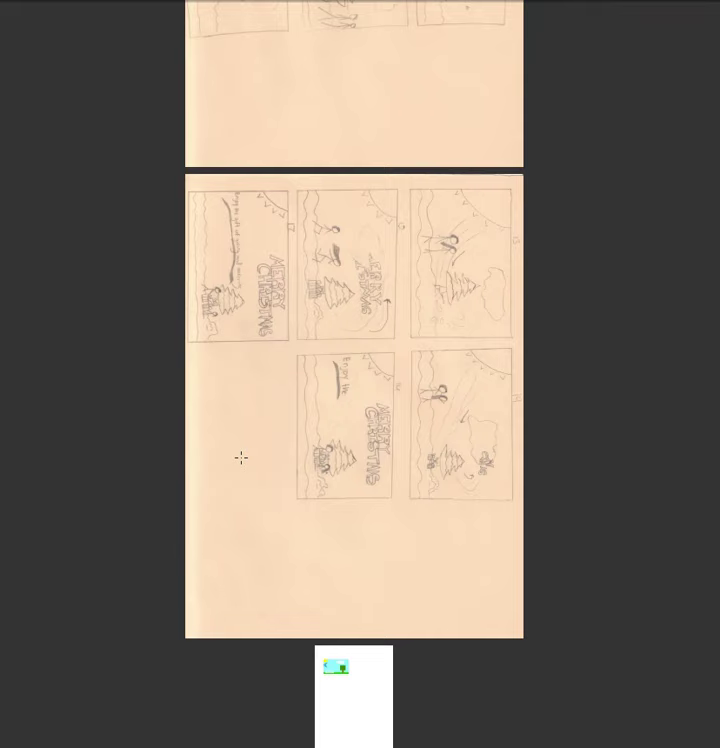
- Set the zoom to 100% to view the storyboard scans at actual size
{"action": "left_click", "coordinate": [440, 8]}
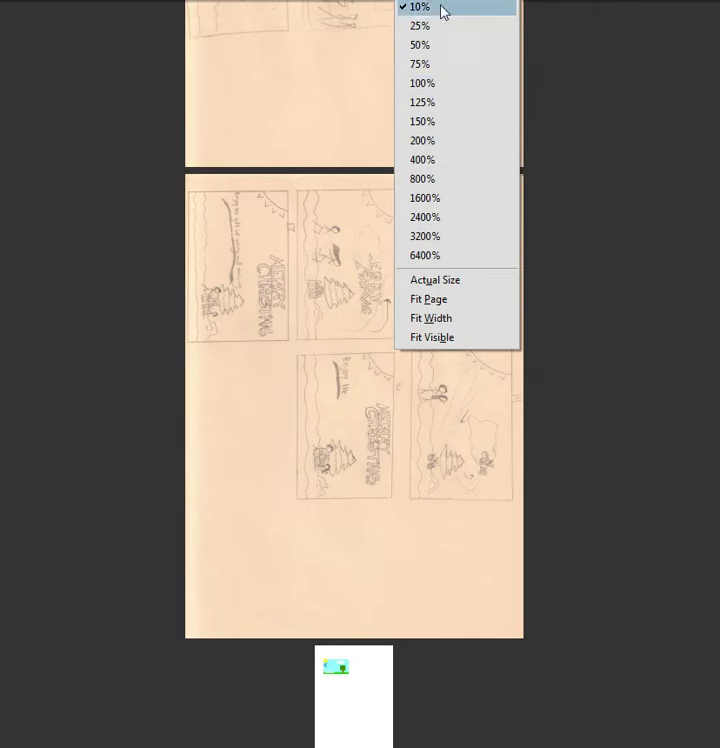